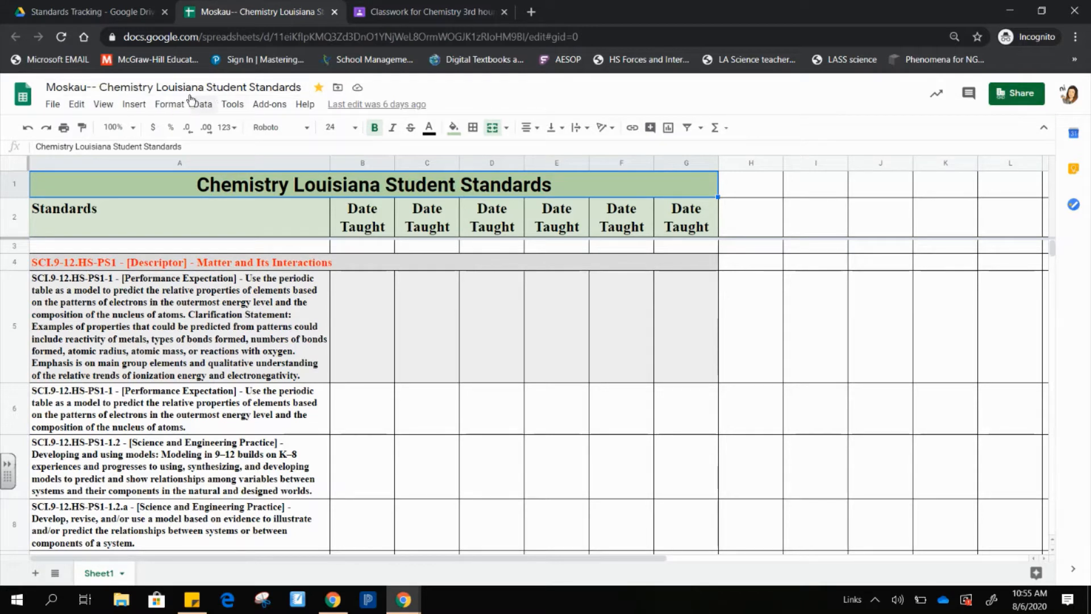
Step: Publish the entire standards spreadsheet to the web as a web page and copy its published link
{"action": "left_click", "coordinate": [53, 105]}
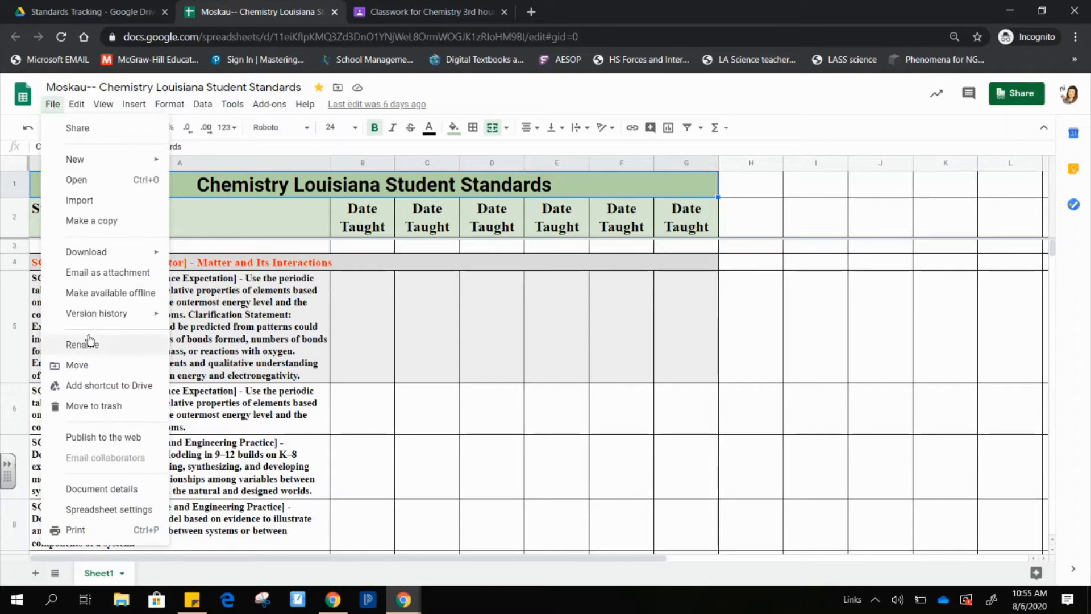
{"action": "left_click", "coordinate": [104, 439]}
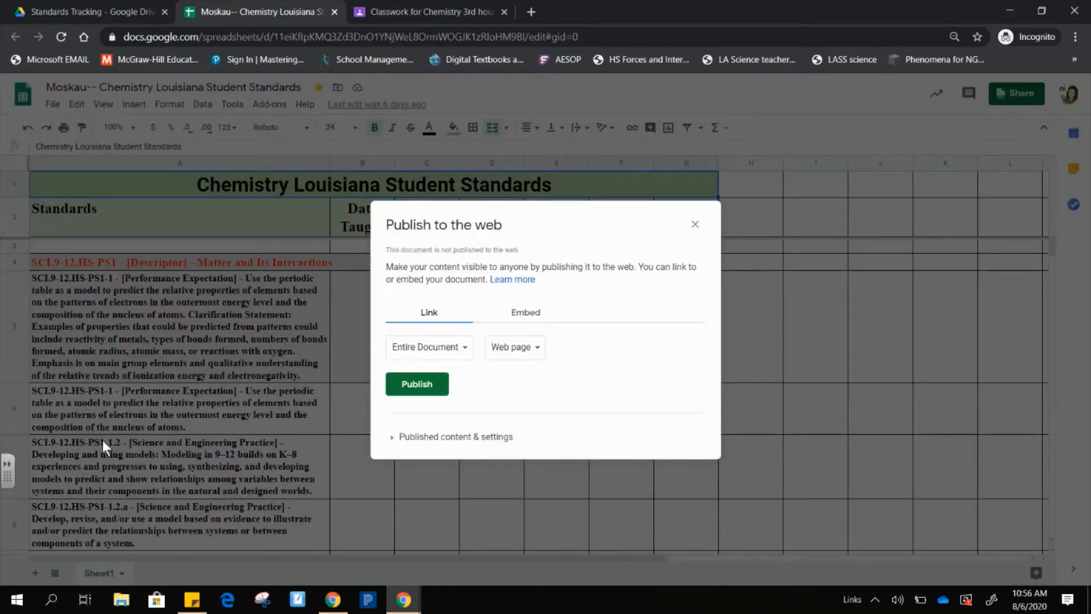
{"action": "left_click", "coordinate": [414, 389]}
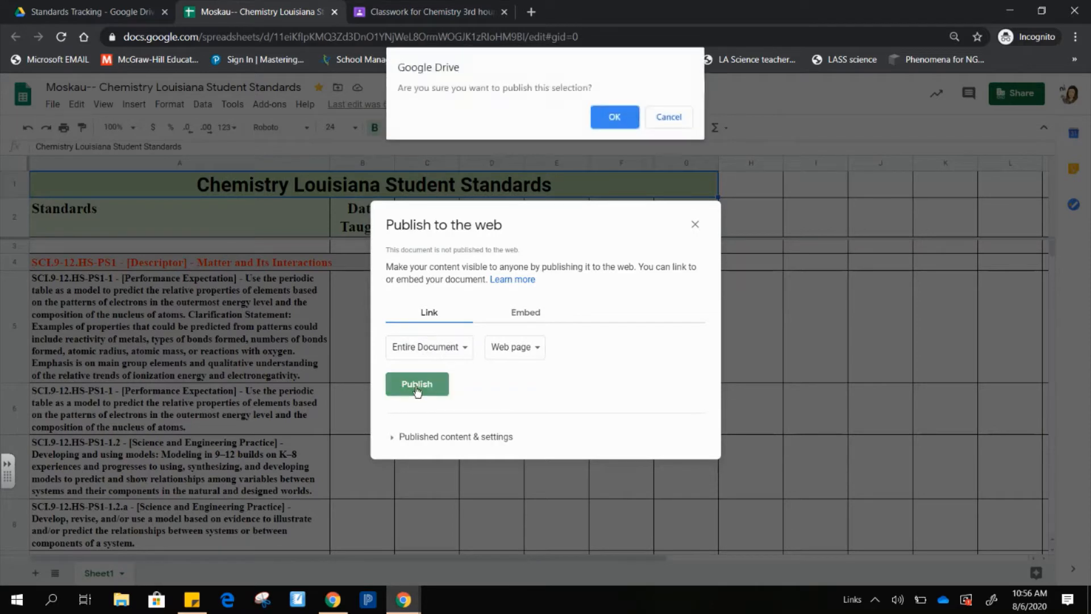
{"action": "left_click", "coordinate": [615, 116]}
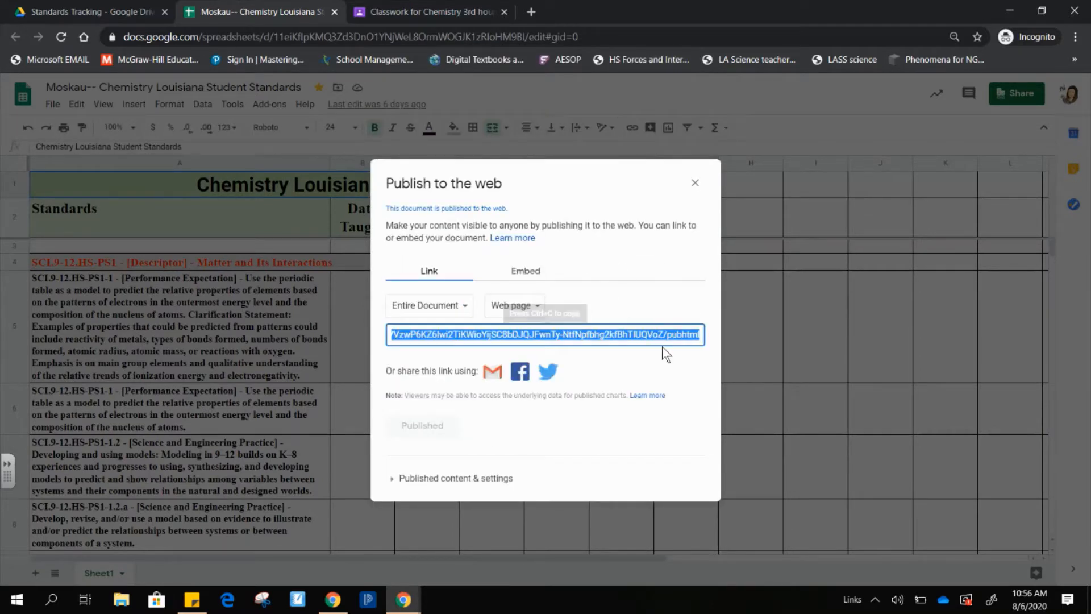
{"action": "left_click", "coordinate": [405, 480]}
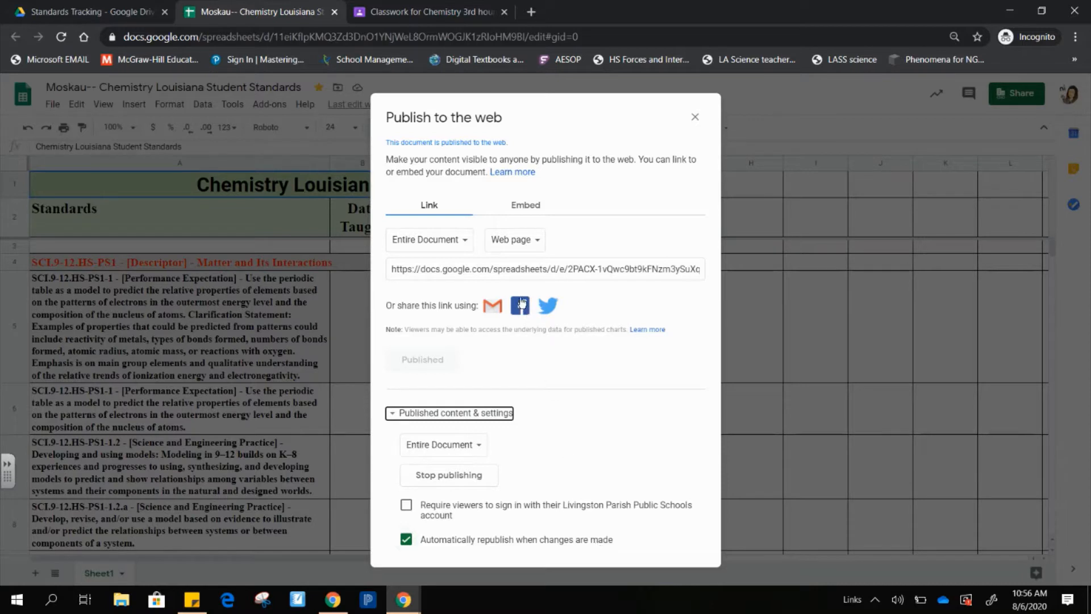
{"action": "left_click", "coordinate": [499, 267]}
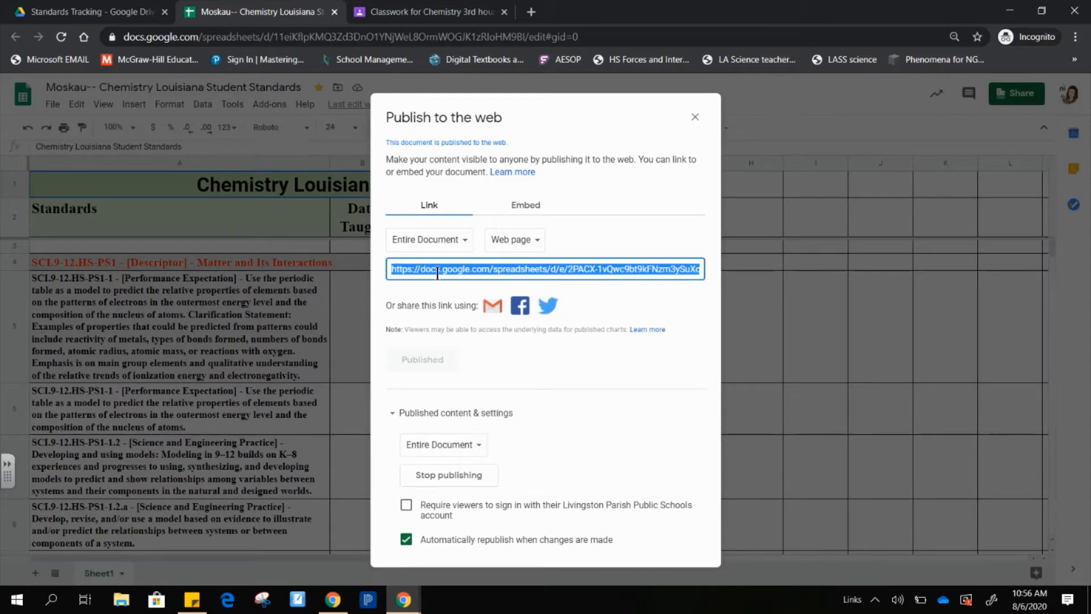
Step: Switch to Google Classroom and create a class material titled "Standards Tracking" in Chemistry 3rd hour
{"action": "left_click", "coordinate": [405, 11]}
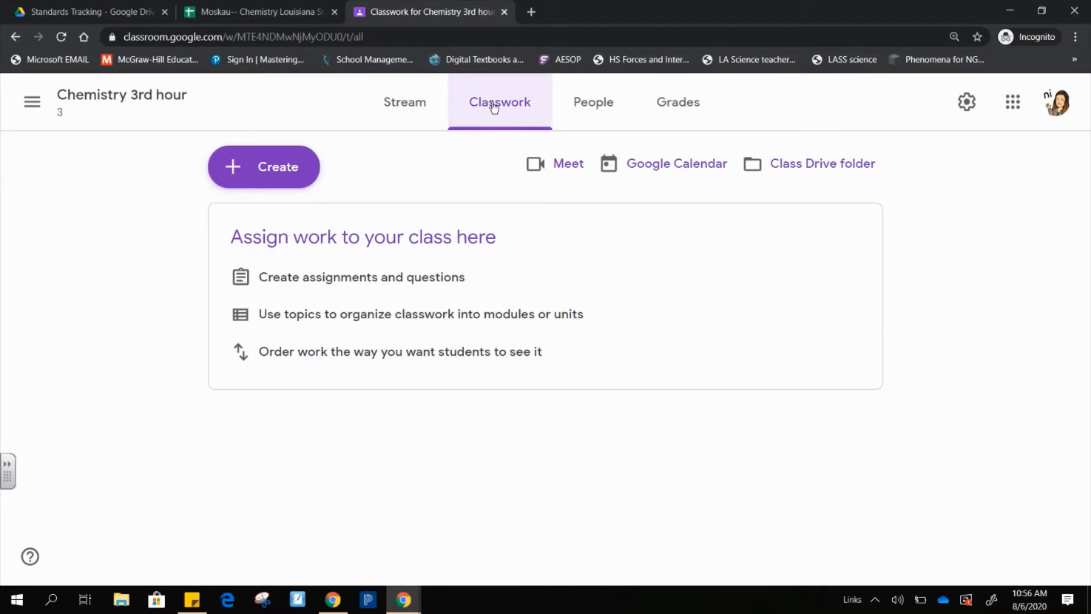
{"action": "left_click", "coordinate": [261, 178]}
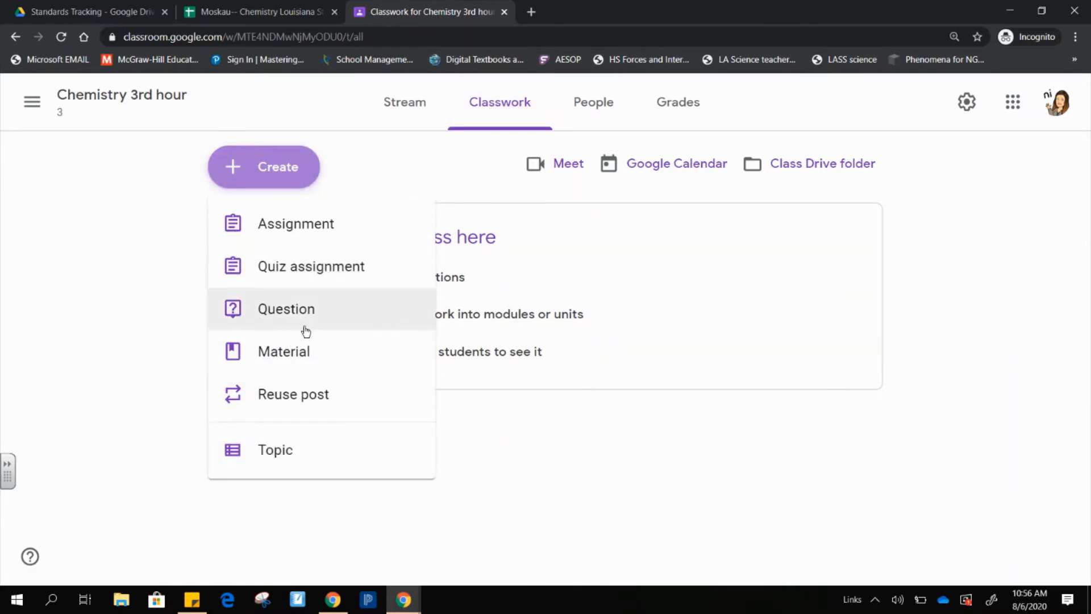
{"action": "left_click", "coordinate": [303, 349]}
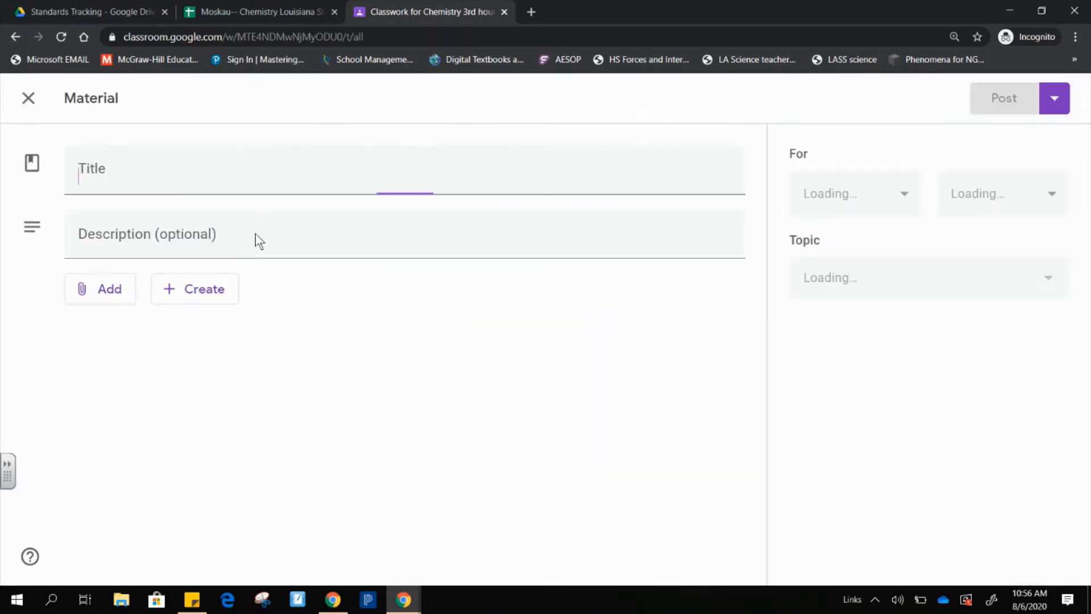
{"action": "type", "text": "Stan"}
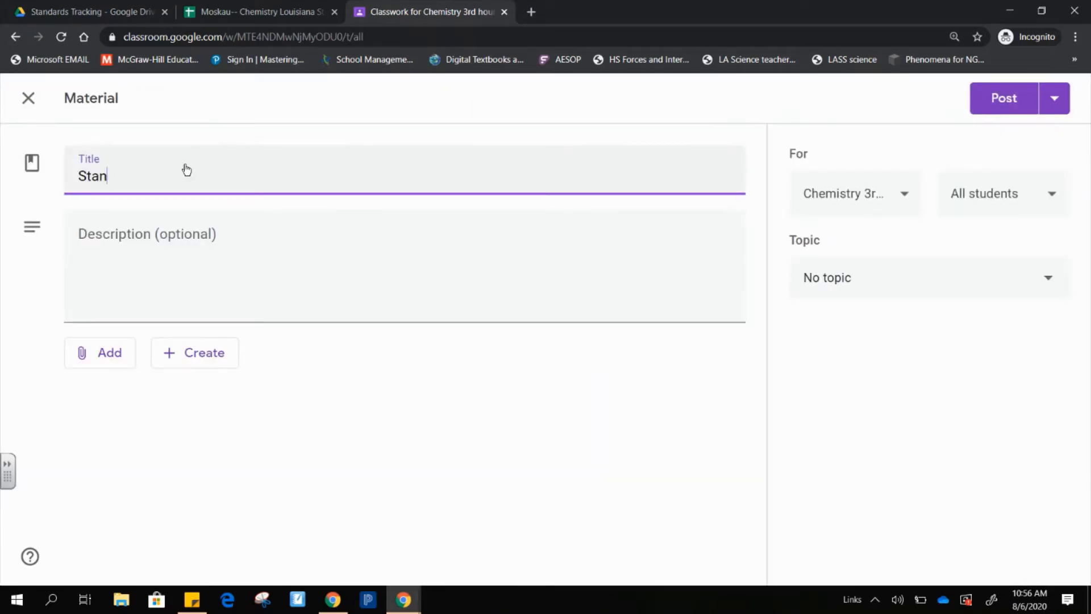
{"action": "type", "text": "dards Tracking"}
Step: Attach the copied link of the published spreadsheet to the material
{"action": "left_click", "coordinate": [100, 367]}
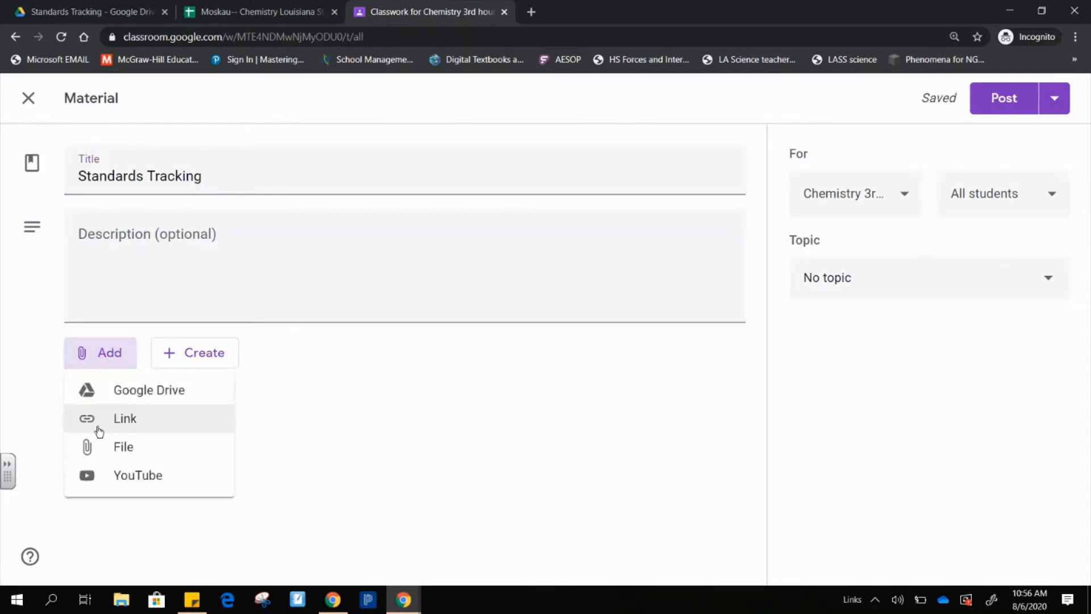
{"action": "left_click", "coordinate": [97, 426]}
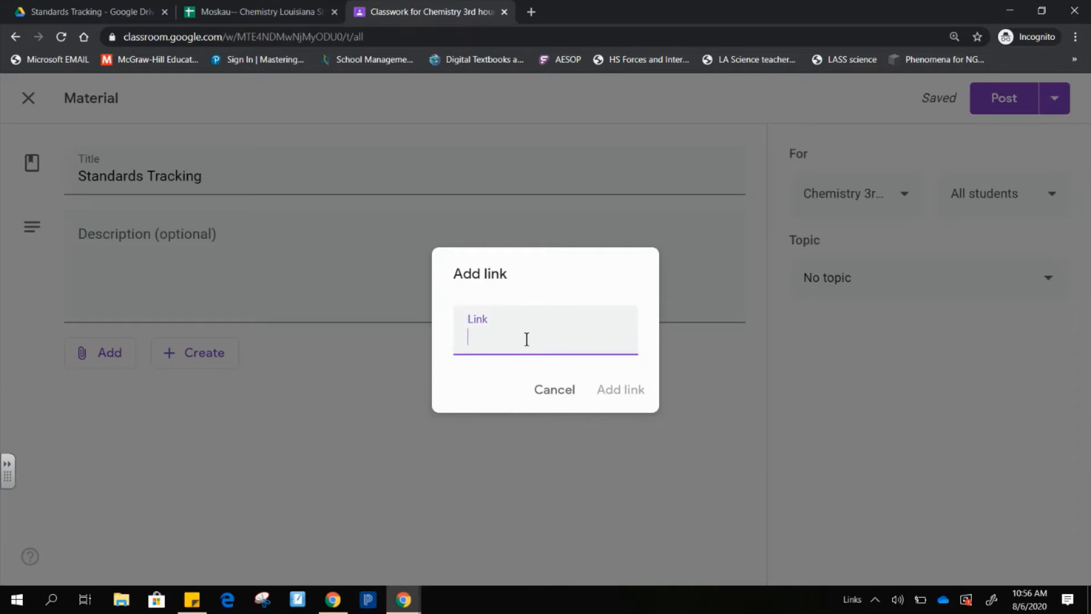
{"action": "key", "text": "ctrl+v"}
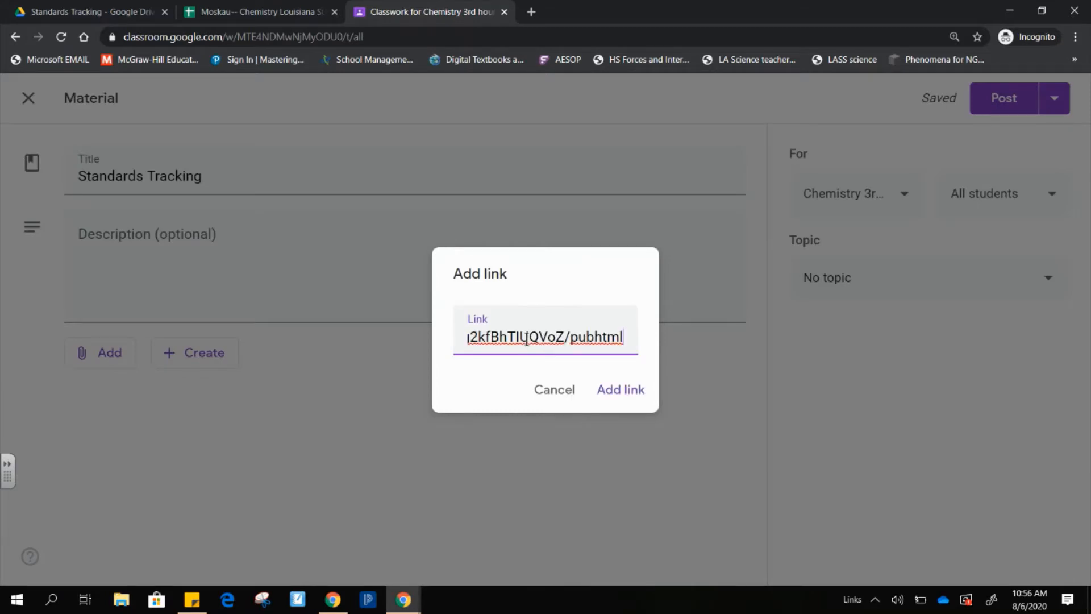
{"action": "left_click", "coordinate": [617, 390]}
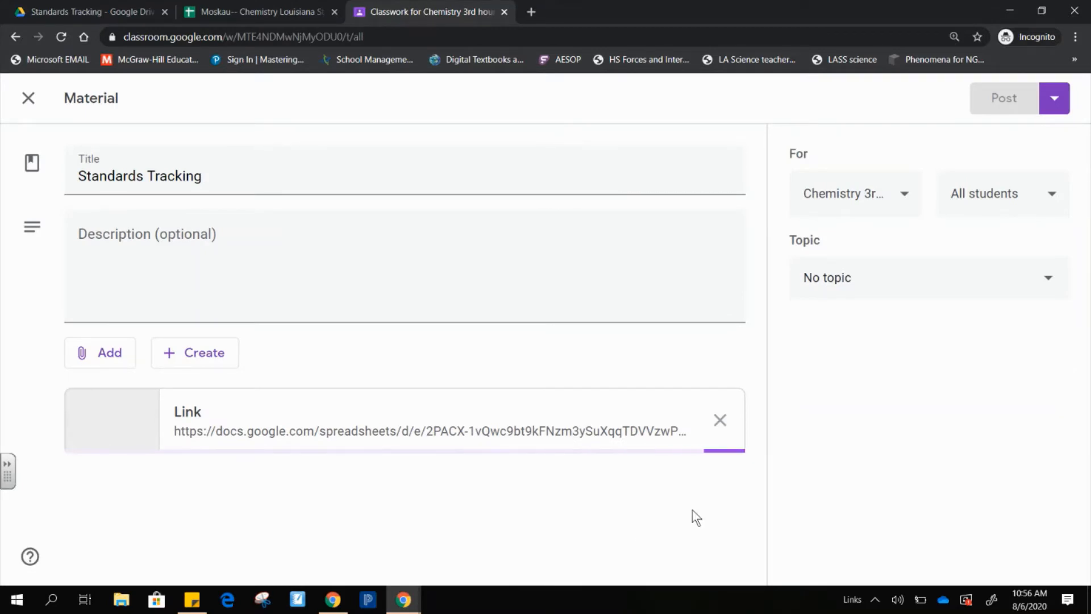
Step: Assign the material to a new topic named "Standards Tracking"
{"action": "left_click", "coordinate": [902, 289]}
{"action": "left_click", "coordinate": [860, 319]}
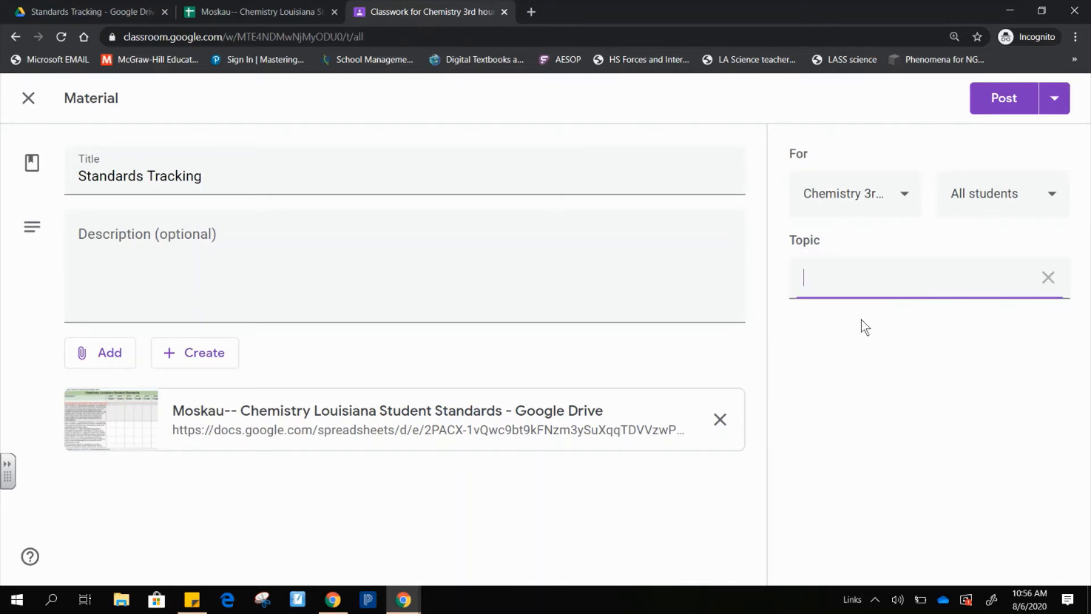
{"action": "type", "text": "Standards Tracking"}
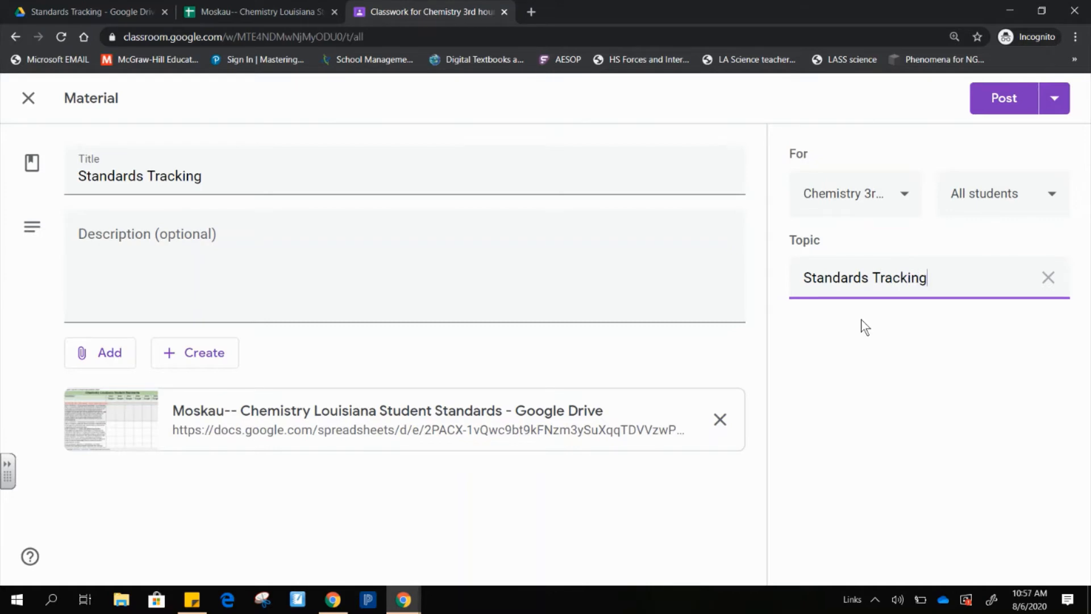
Step: Change the material's title to "Chemistry Standards Tracking"
{"action": "left_click", "coordinate": [79, 179]}
{"action": "type", "text": "Chemist"}
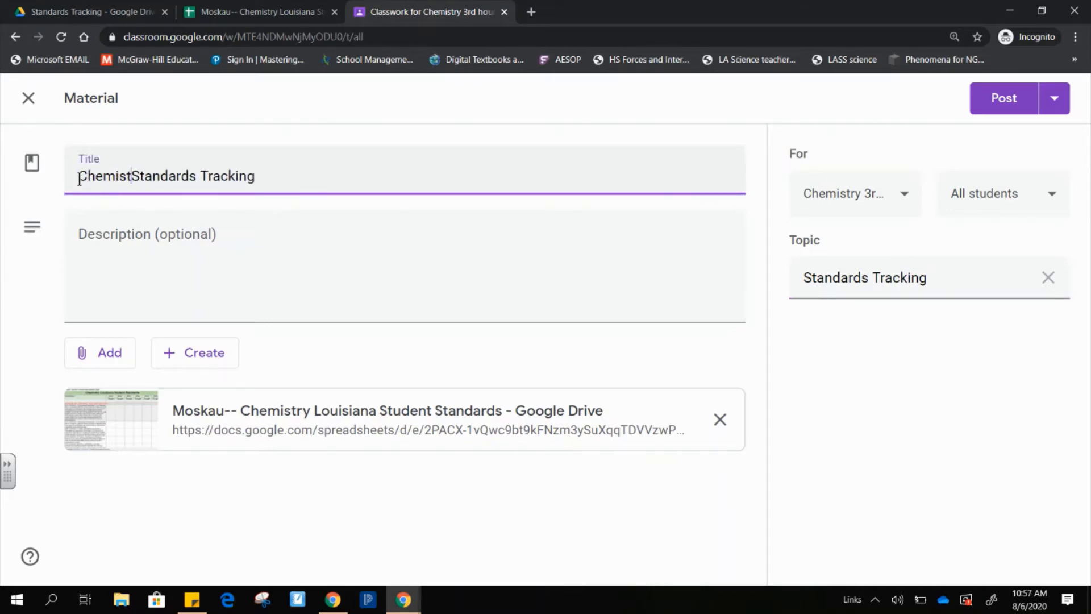
{"action": "type", "text": "ry"}
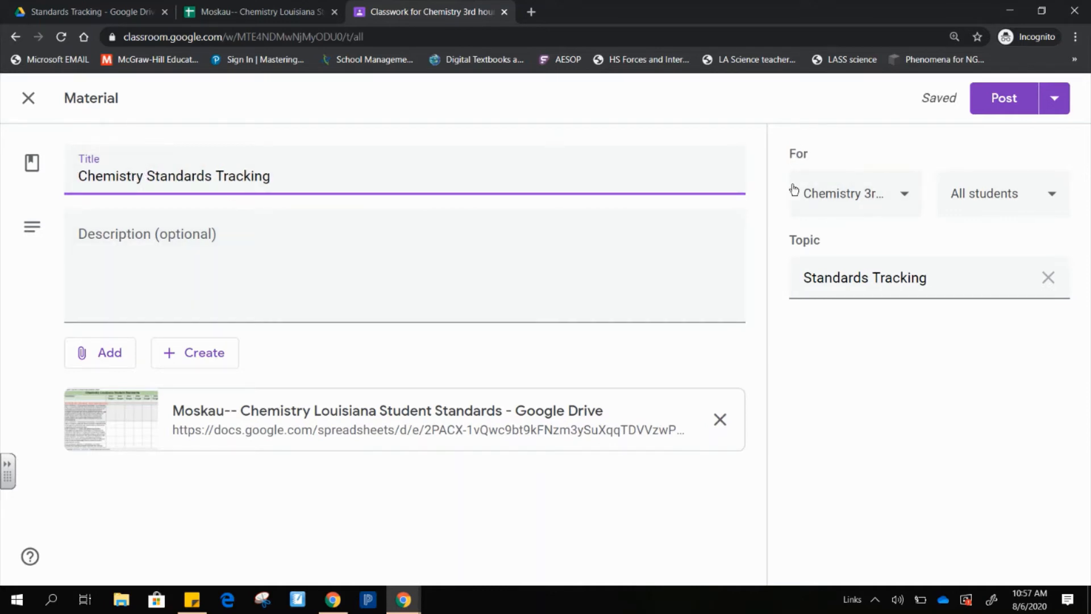
Step: Add the Chemistry 4th hour and Chemistry 8th hour classes as recipients and post the material
{"action": "left_click", "coordinate": [892, 202]}
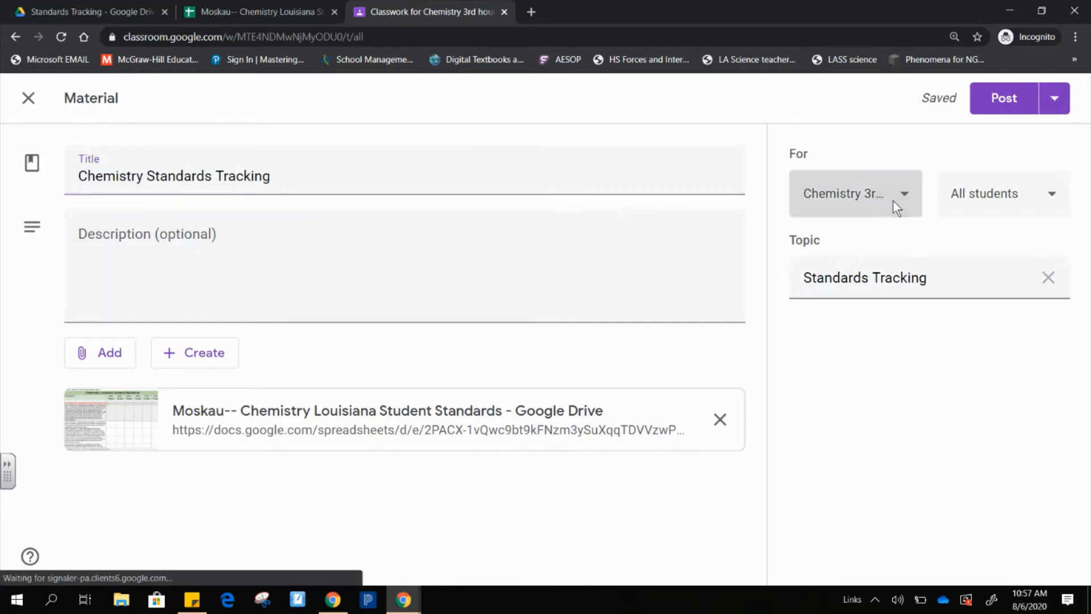
{"action": "left_click", "coordinate": [822, 292]}
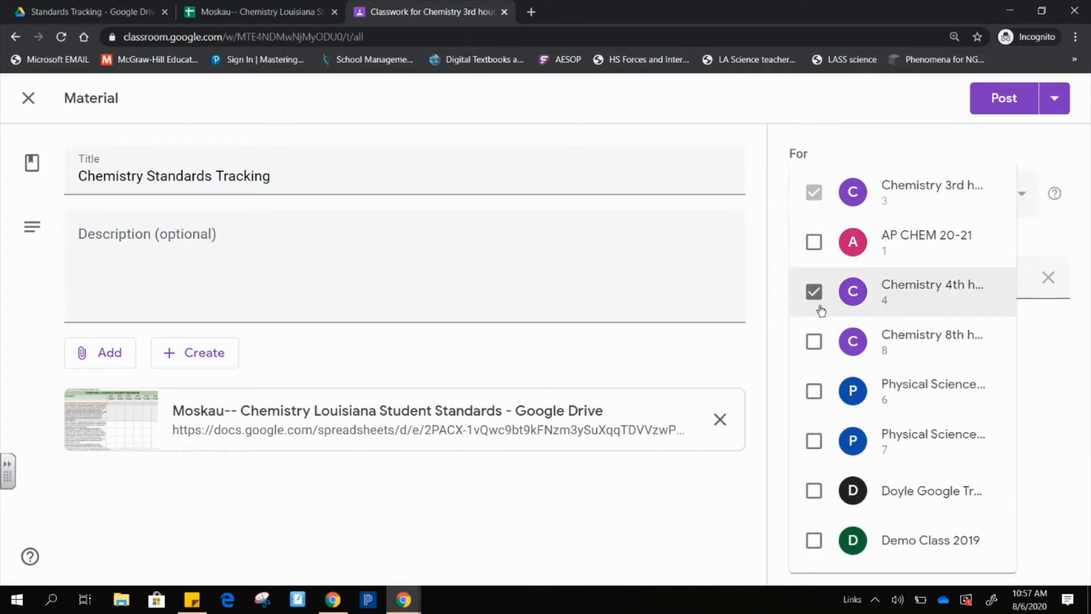
{"action": "left_click", "coordinate": [818, 344]}
{"action": "left_click", "coordinate": [1051, 384]}
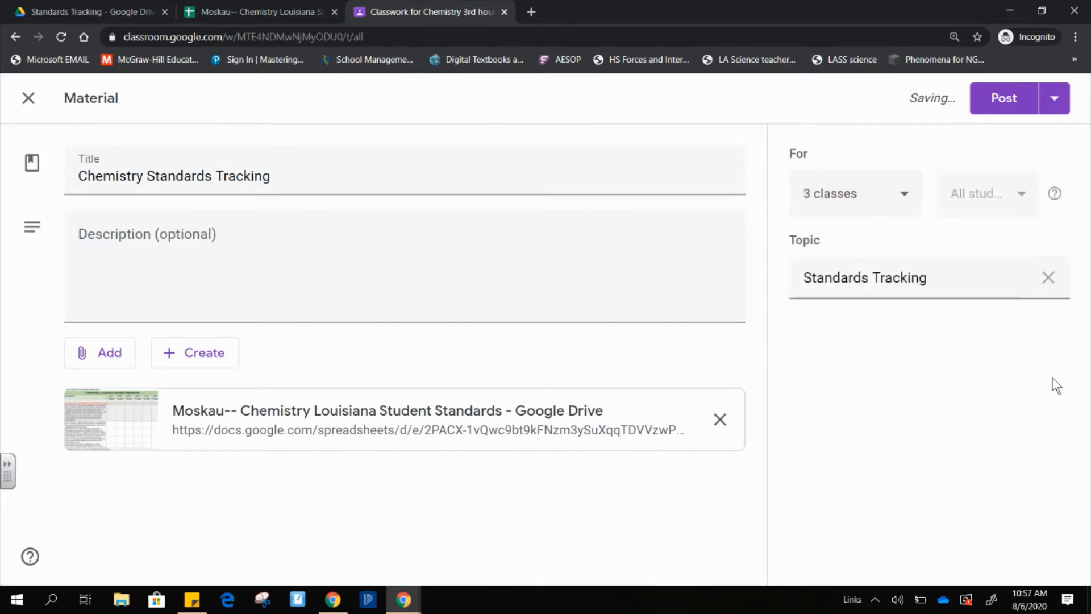
{"action": "left_click", "coordinate": [1008, 98]}
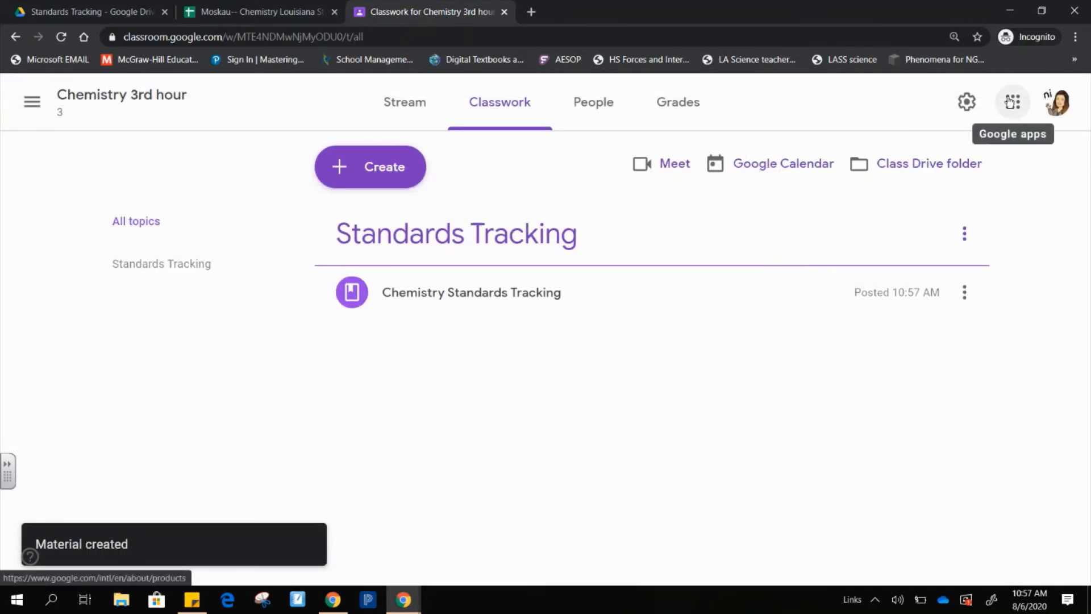
Step: Return to the standards spreadsheet and enter the taught dates 8/7/2020 in B5 and 8/8/2020 in C5
{"action": "left_click", "coordinate": [268, 12]}
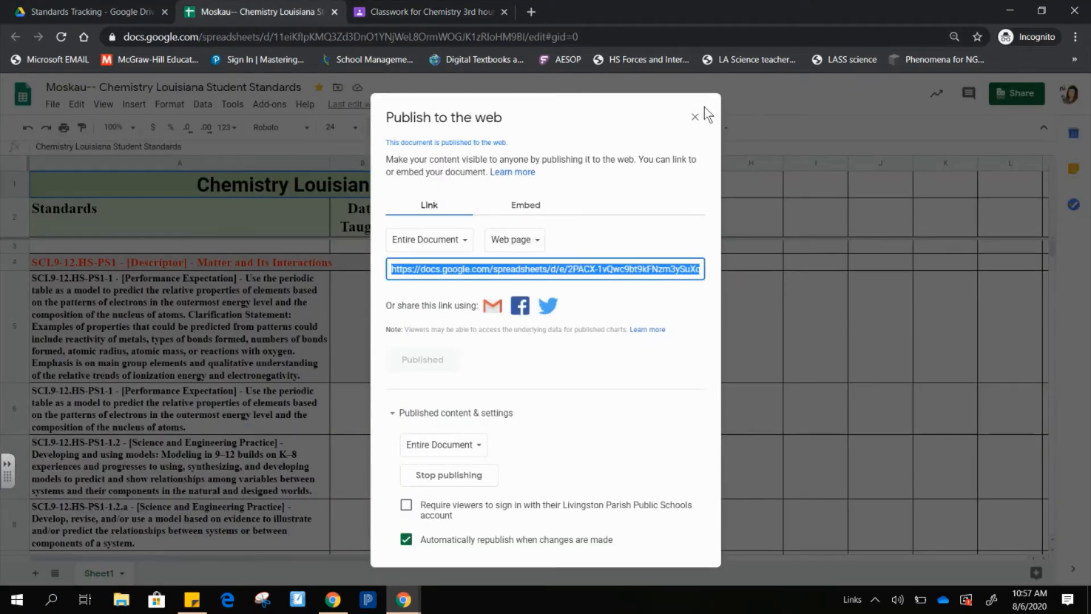
{"action": "left_click", "coordinate": [695, 117]}
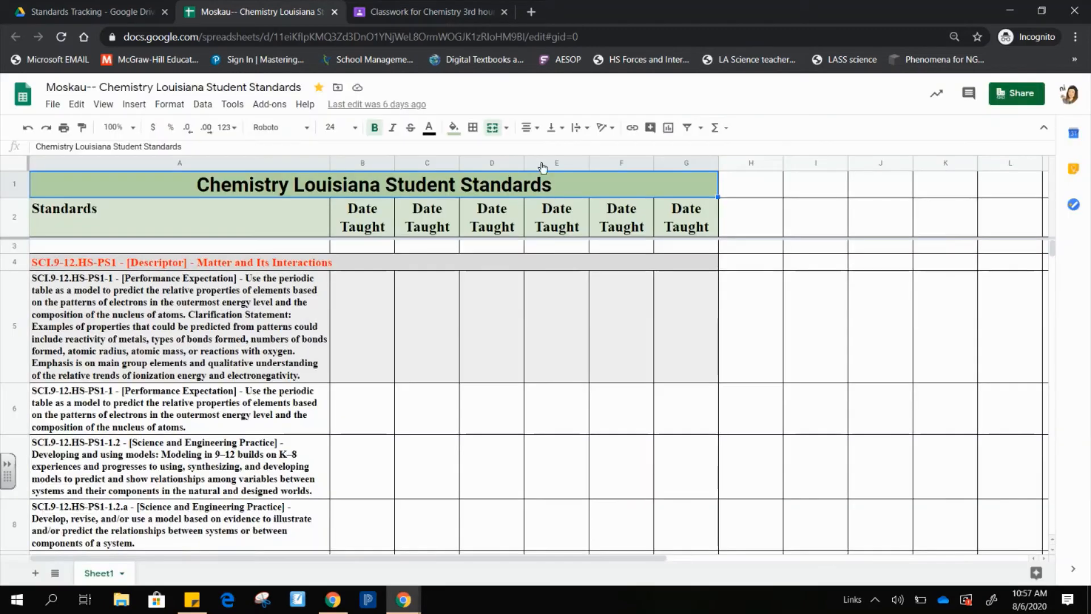
{"action": "left_click", "coordinate": [364, 323]}
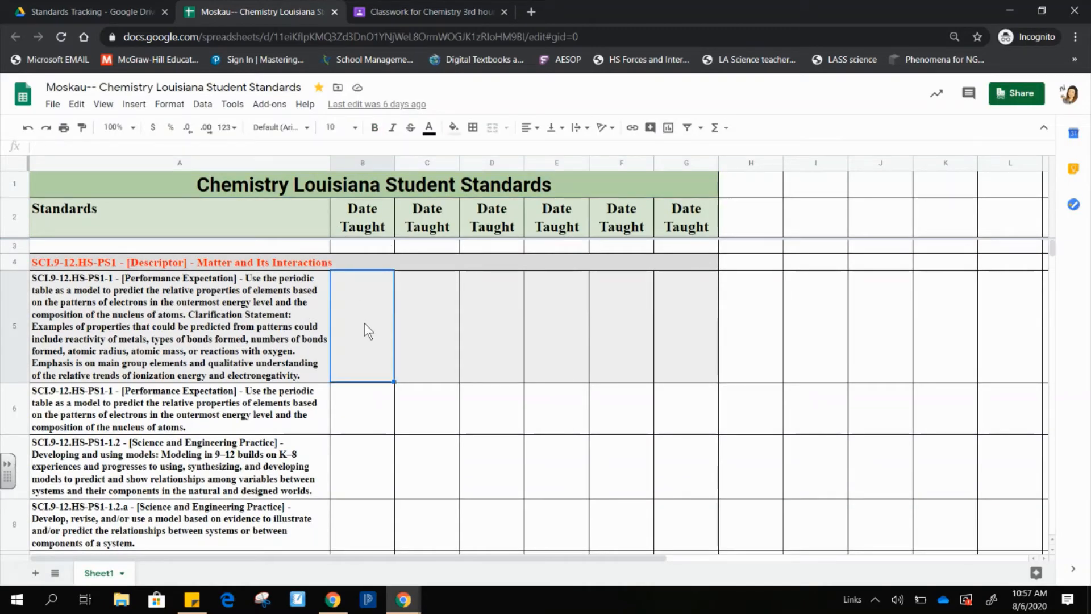
{"action": "type", "text": "8/7/2020"}
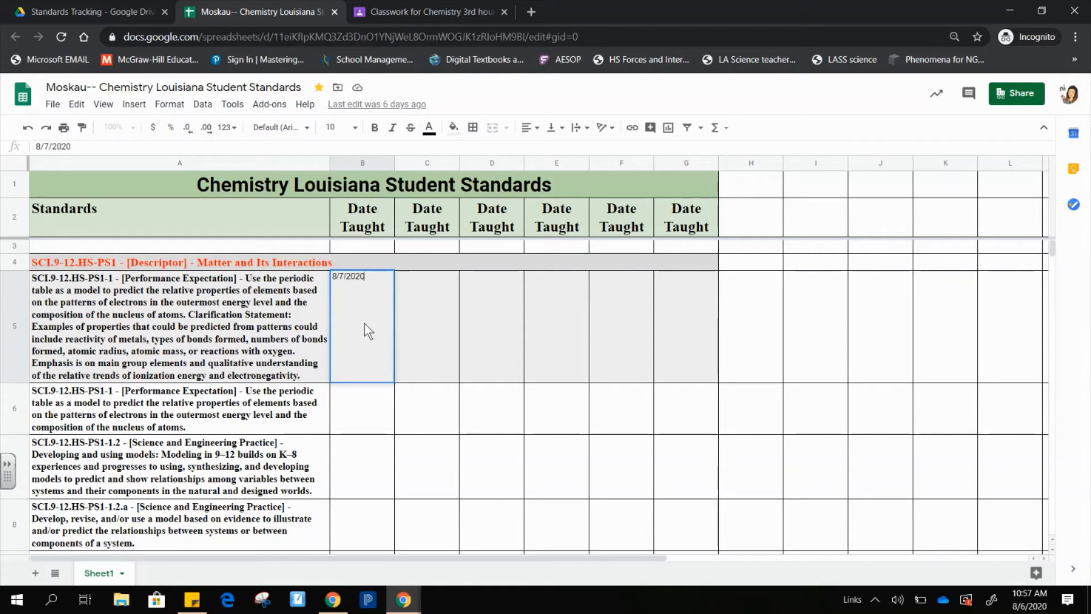
{"action": "left_click", "coordinate": [421, 323]}
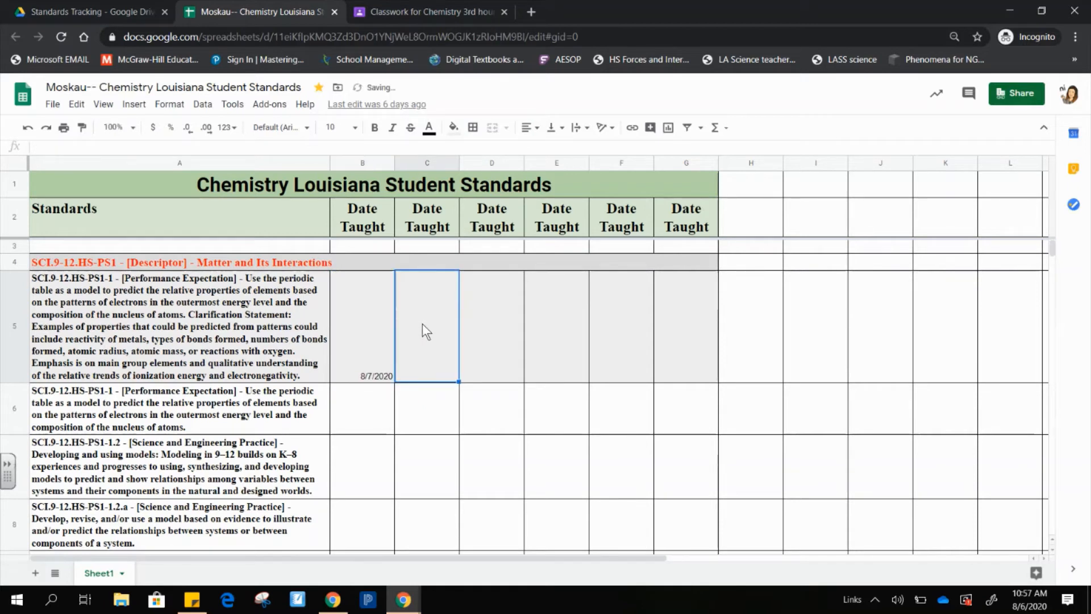
{"action": "type", "text": "8/8/2020"}
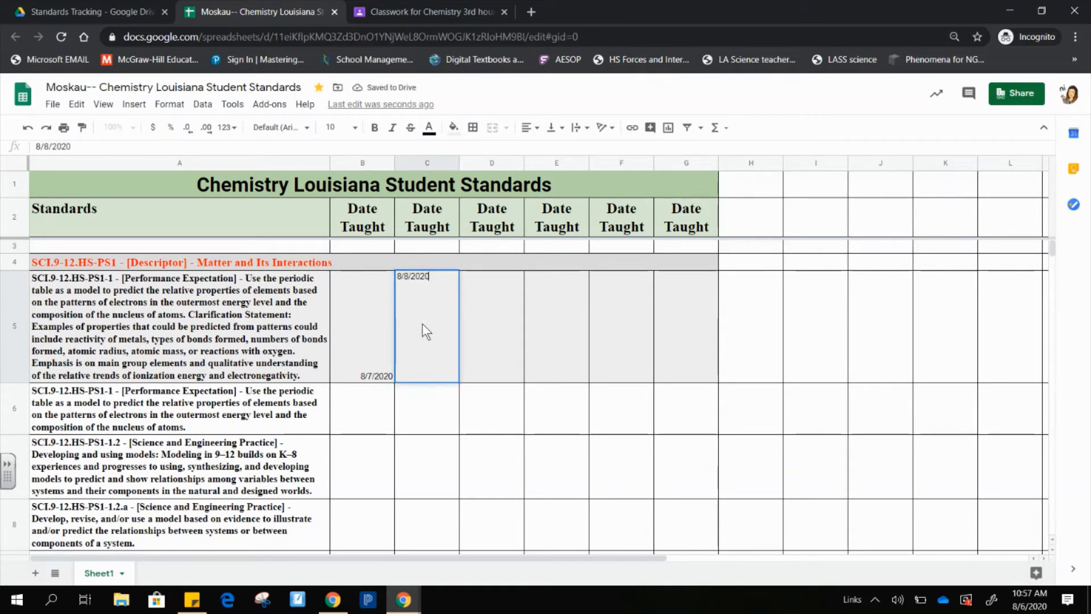
{"action": "left_click", "coordinate": [711, 459]}
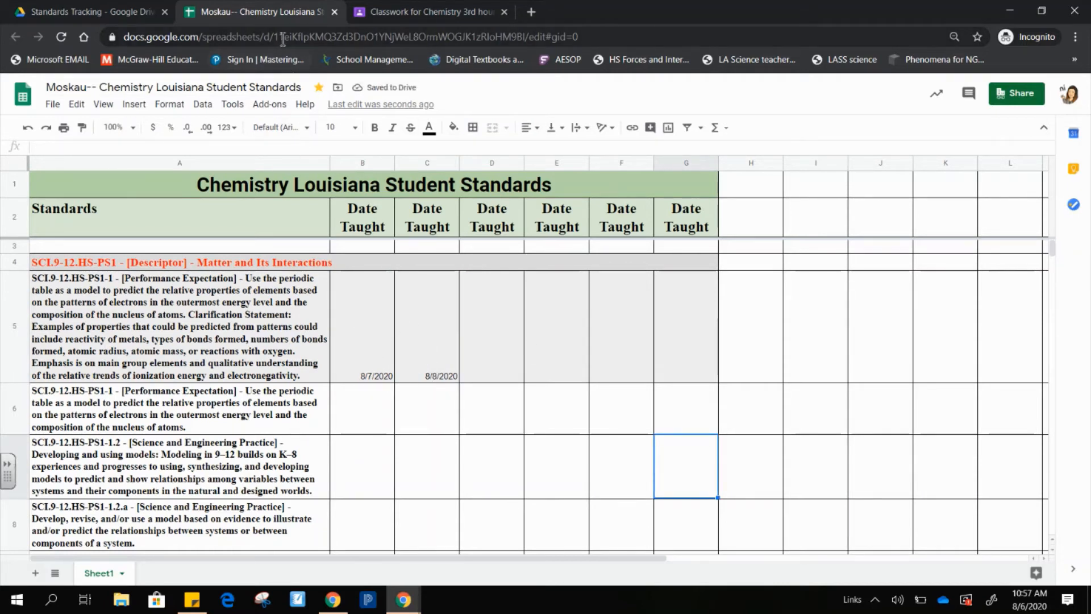
Step: Switch to Google Classroom and check the entered dates through the posted material's spreadsheet link, closing the published page when done
{"action": "left_click", "coordinate": [386, 13]}
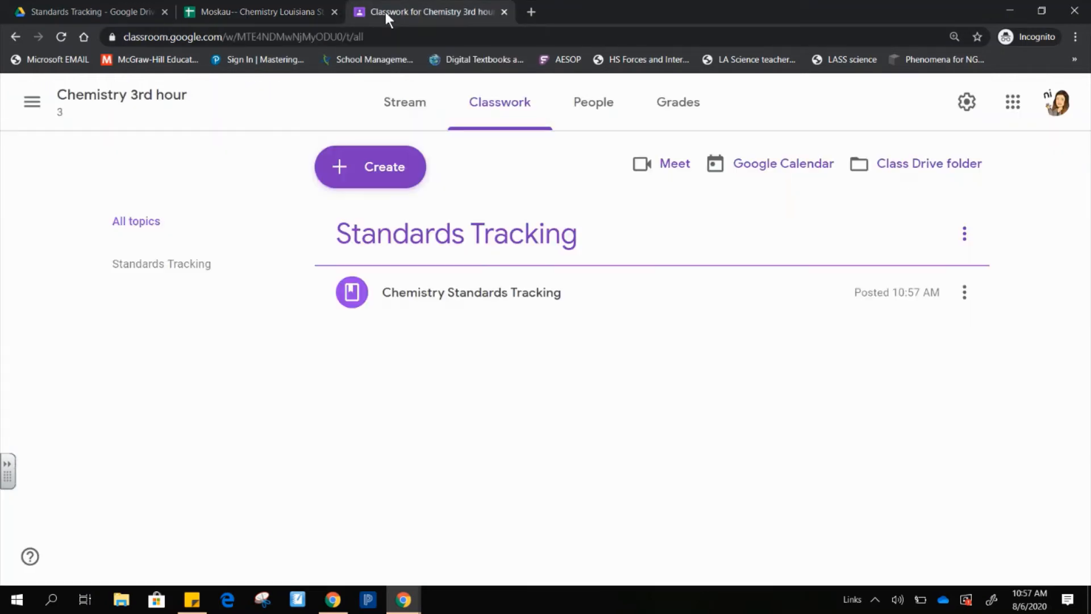
{"action": "left_click", "coordinate": [490, 310]}
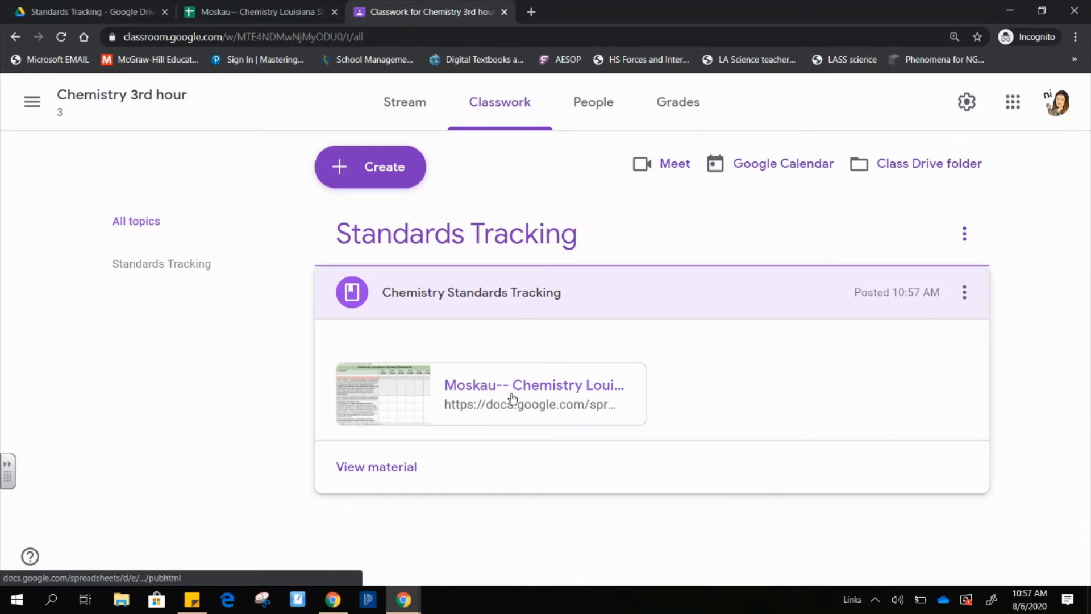
{"action": "left_click", "coordinate": [512, 397]}
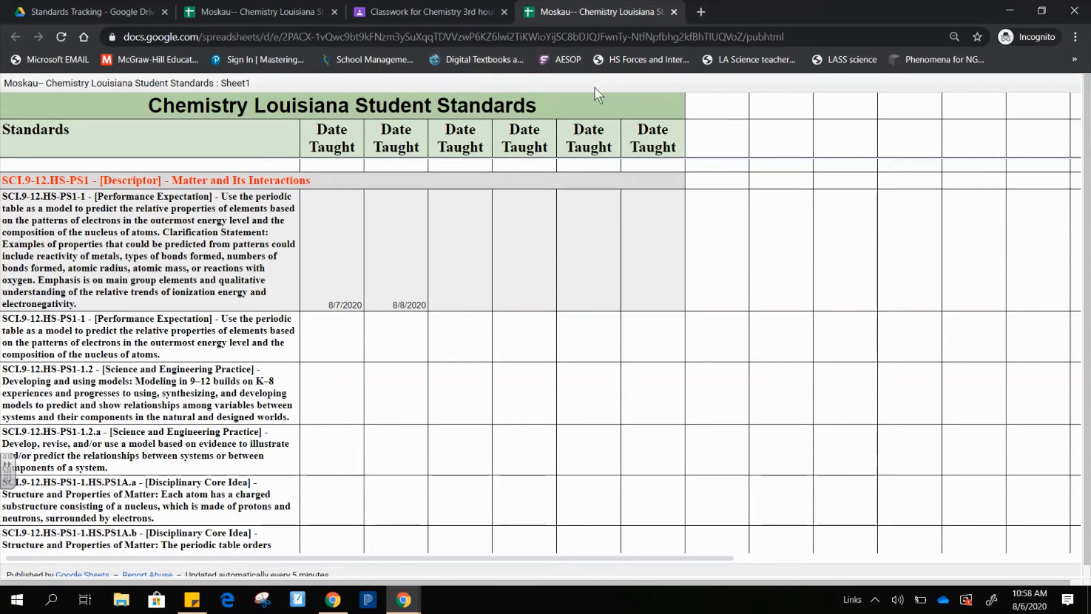
{"action": "left_click", "coordinate": [673, 12]}
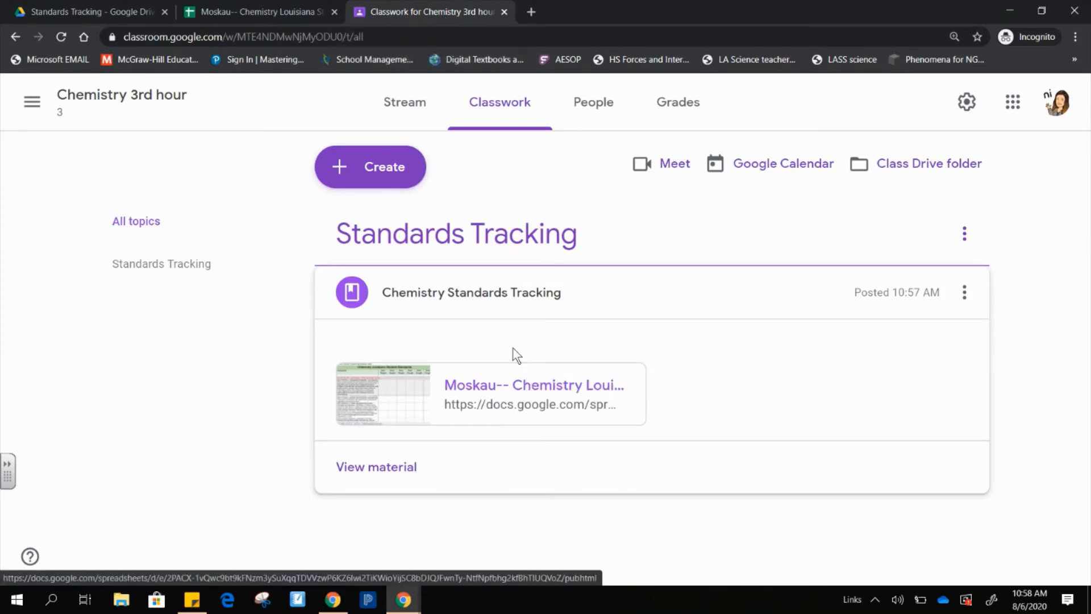
{"action": "left_click", "coordinate": [491, 294]}
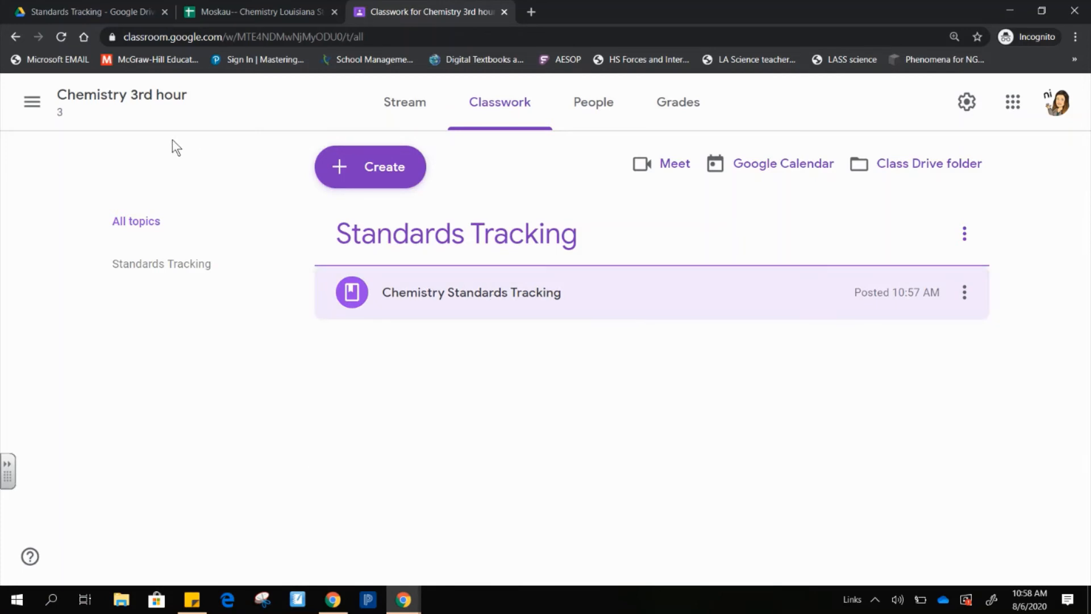
Step: Open the Chemistry 4th hour classwork and check the taught dates through the Chemistry Standards Tracking material's spreadsheet link, closing the published page when done
{"action": "left_click", "coordinate": [32, 102]}
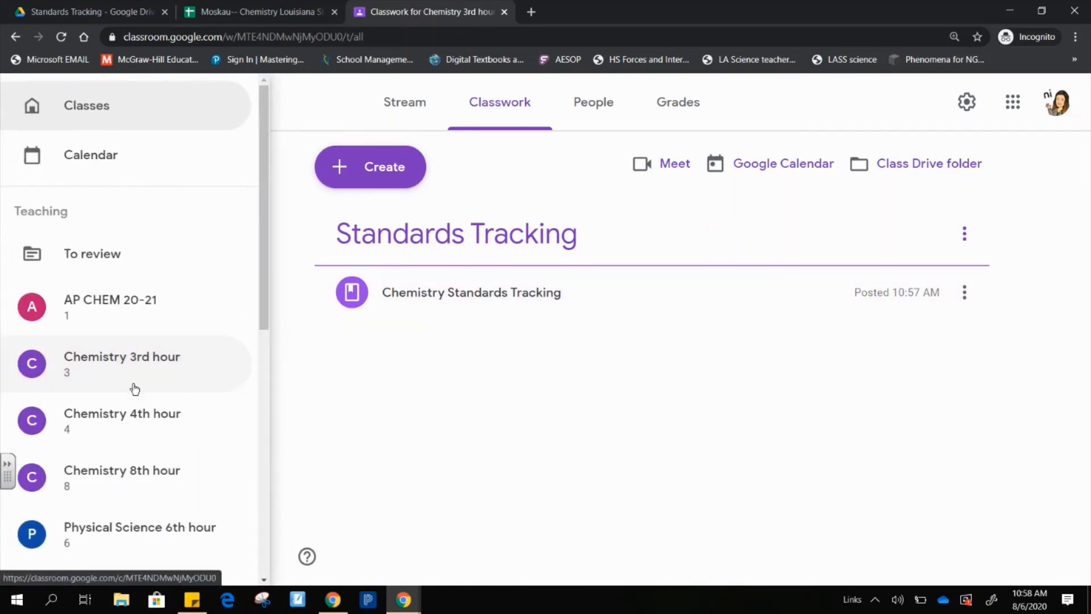
{"action": "left_click", "coordinate": [139, 414]}
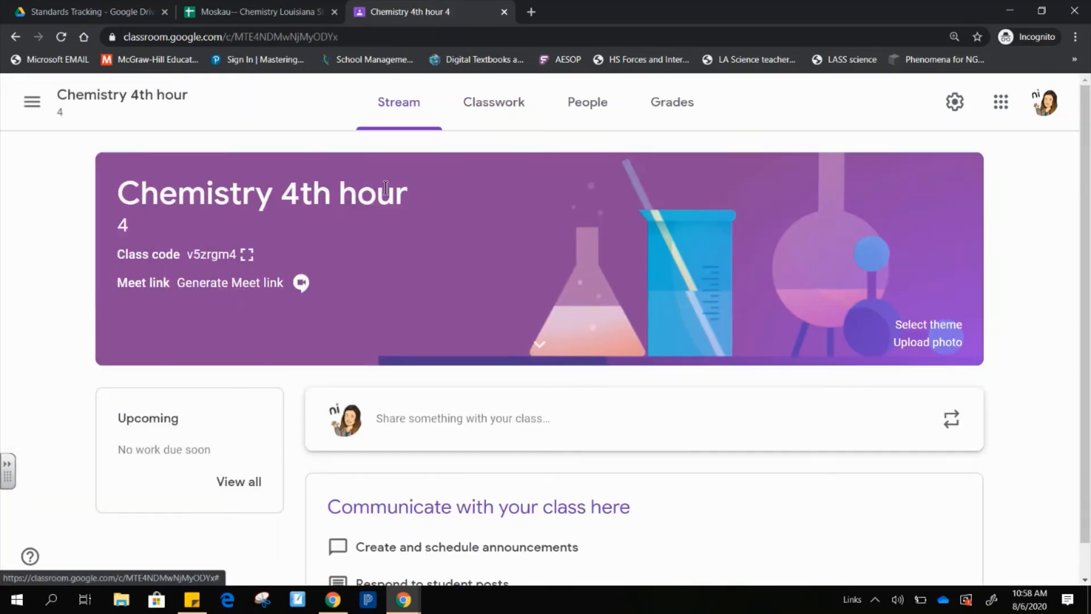
{"action": "left_click", "coordinate": [492, 97]}
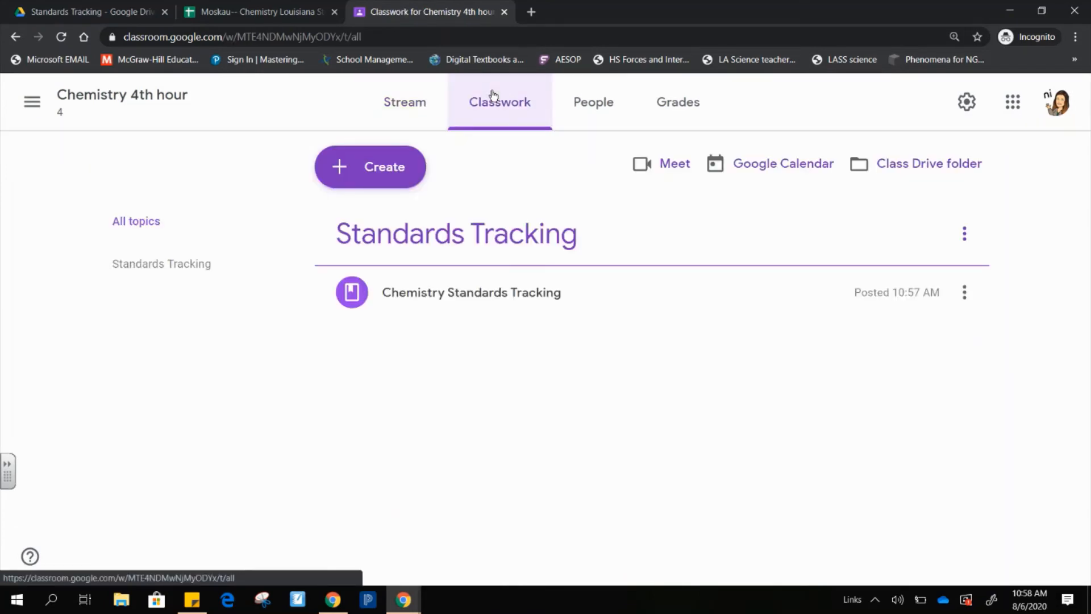
{"action": "left_click", "coordinate": [451, 294]}
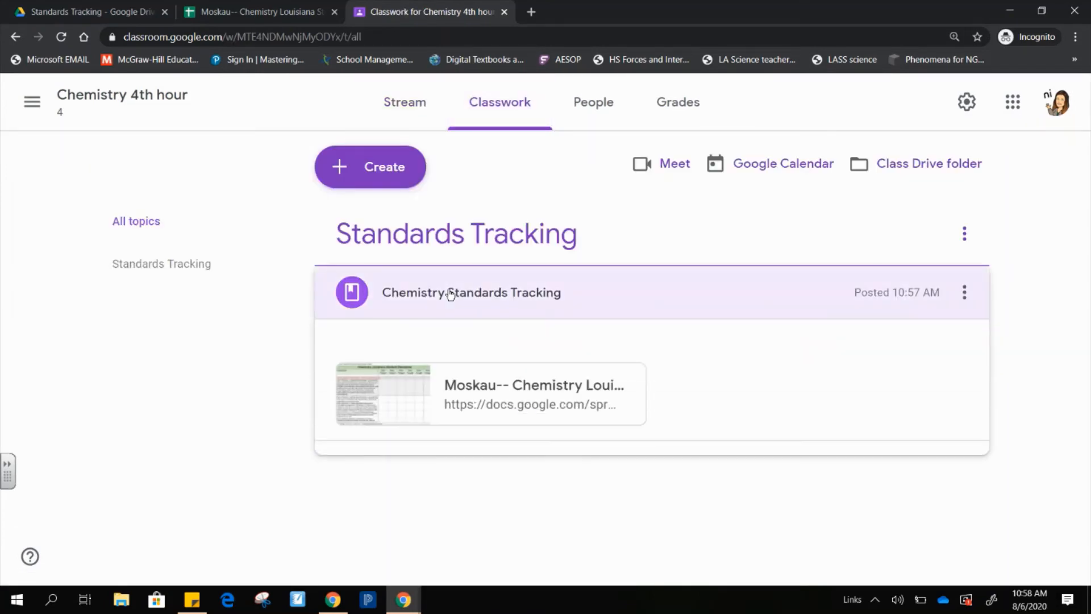
{"action": "left_click", "coordinate": [497, 398]}
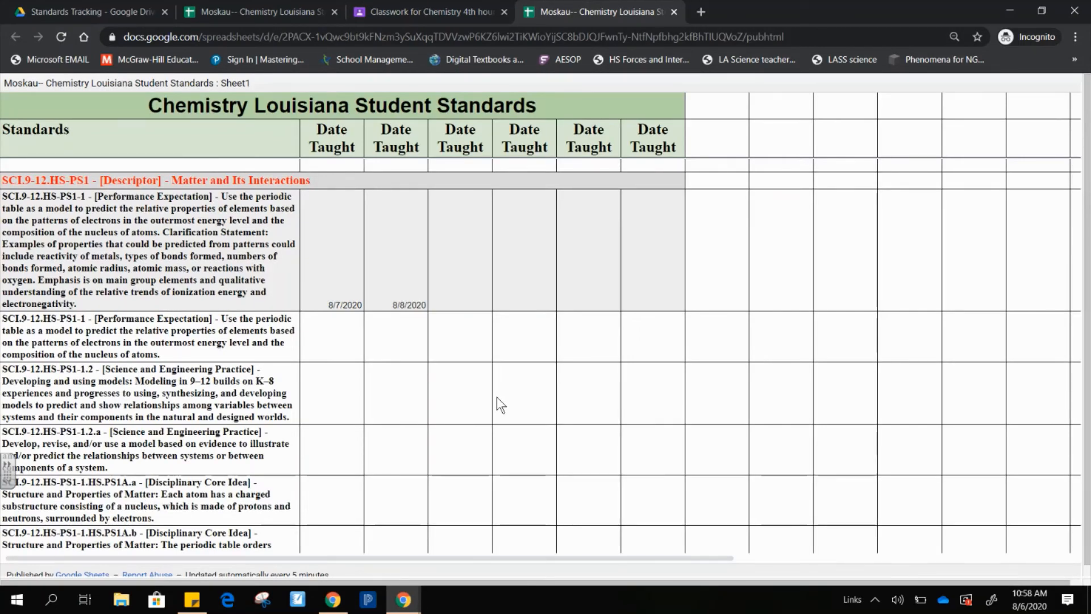
{"action": "left_click", "coordinate": [674, 11]}
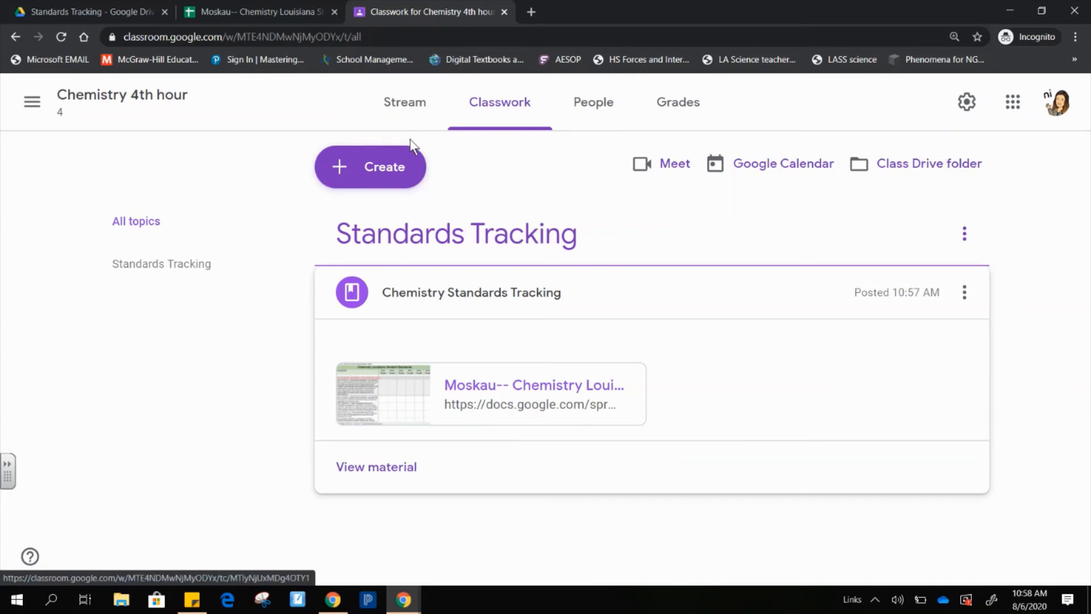
Step: Switch to Google Drive, close the open standards spreadsheet, and reopen Chemistry Louisiana Student Standards from the Standards Tracking folder
{"action": "left_click", "coordinate": [98, 14]}
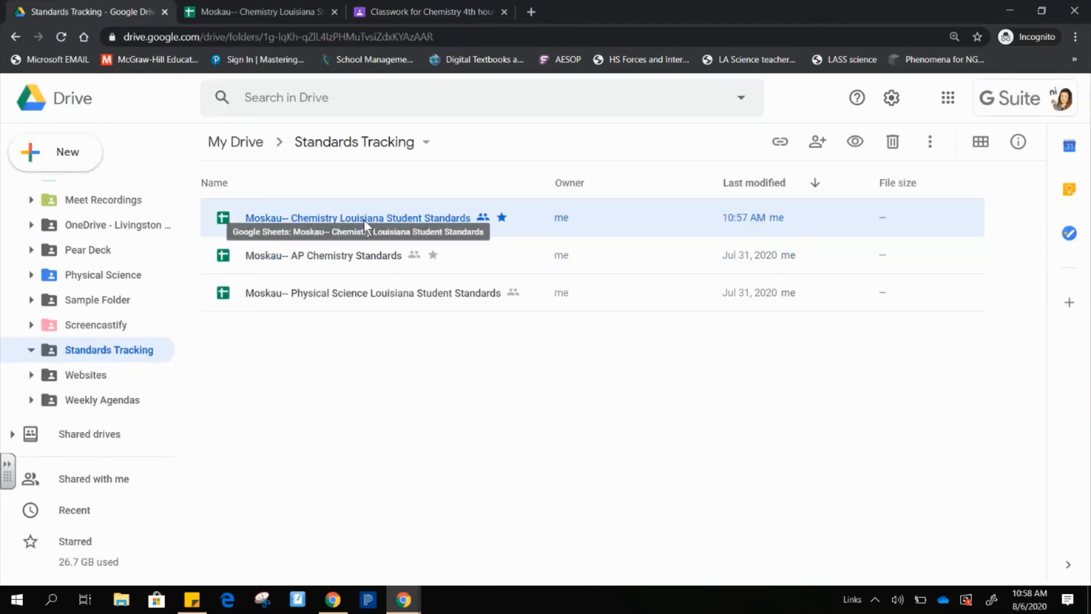
{"action": "left_click", "coordinate": [334, 12]}
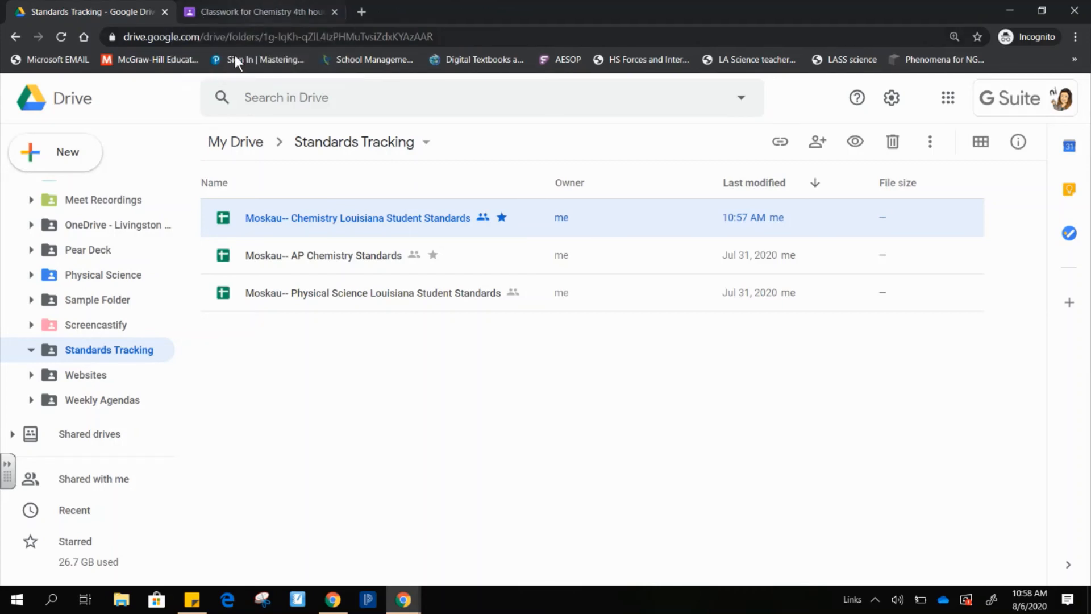
{"action": "double_click", "coordinate": [326, 220]}
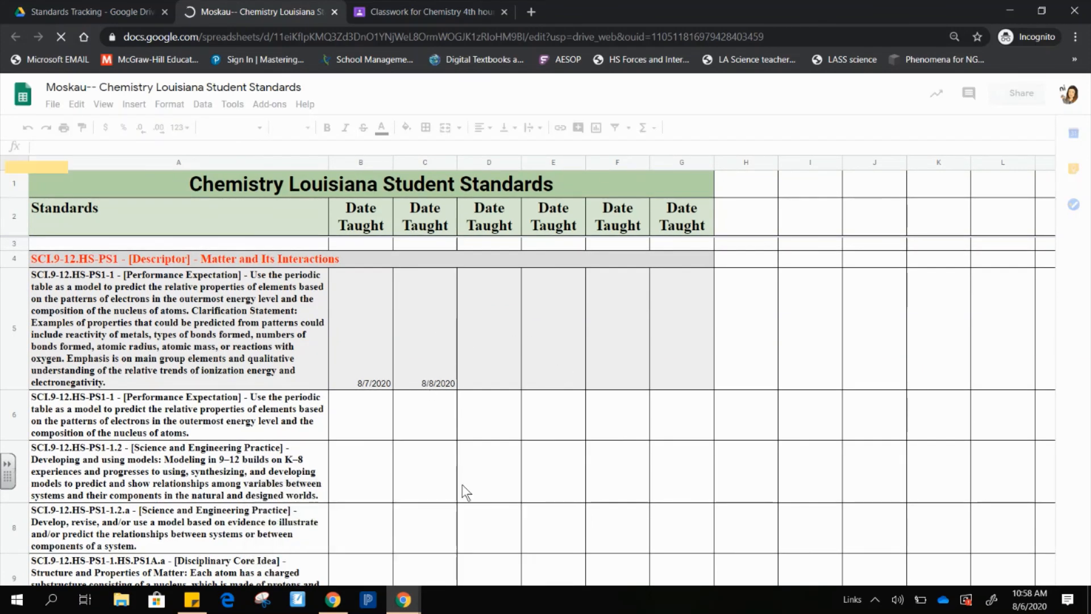
{"action": "mouse_move", "coordinate": [413, 604]}
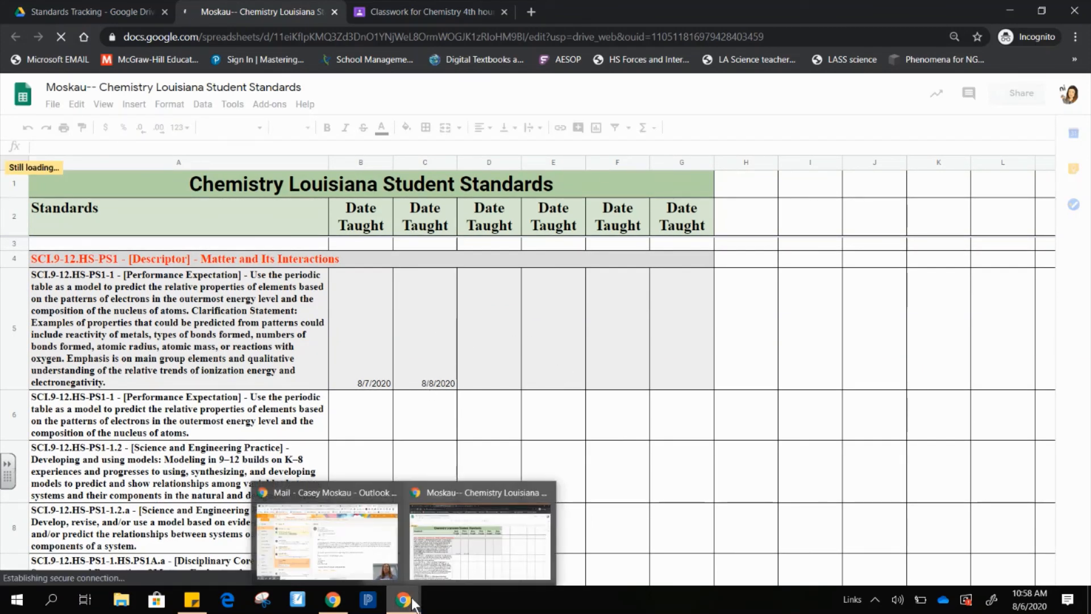